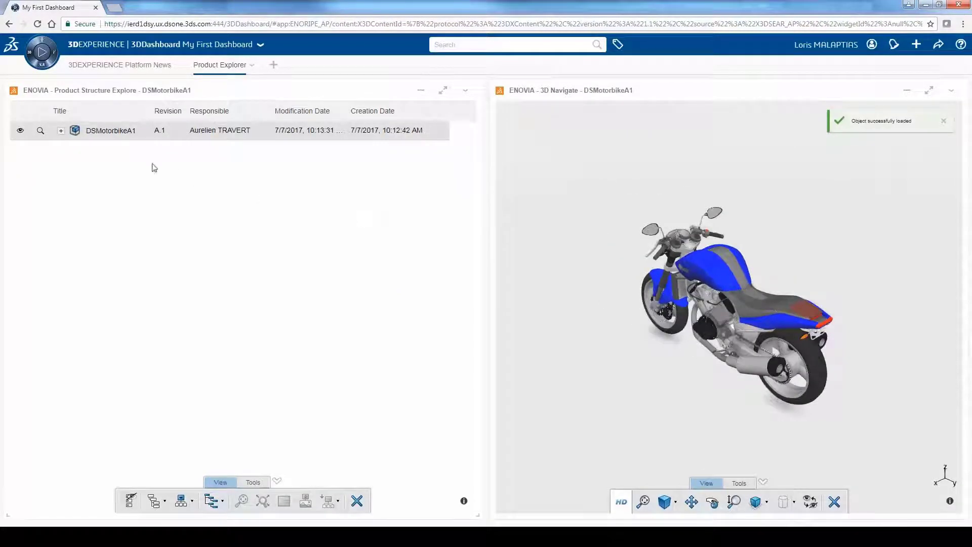
Step: Expand the DSMotorbikeA1 structure and colour its components by the Responsible 6WTag
left_click(60, 131)
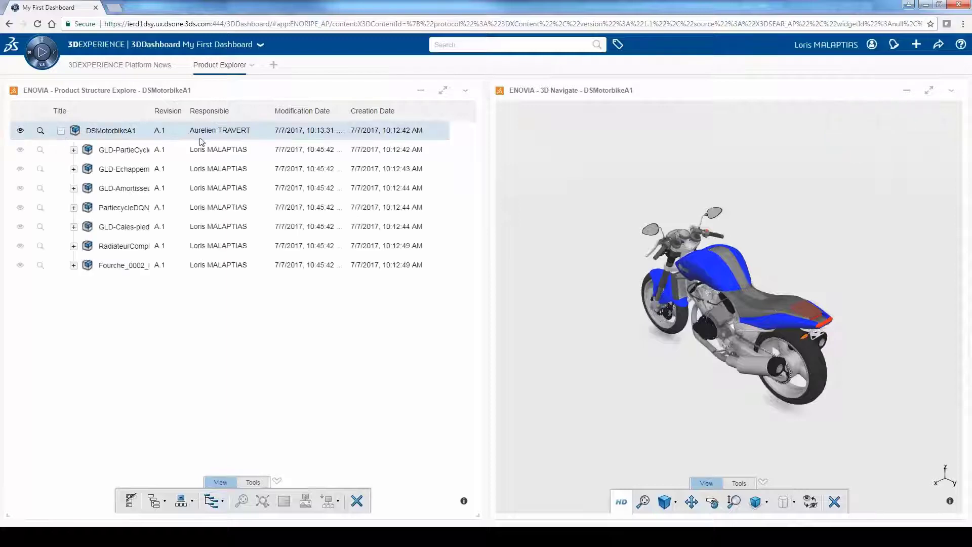
left_click(625, 47)
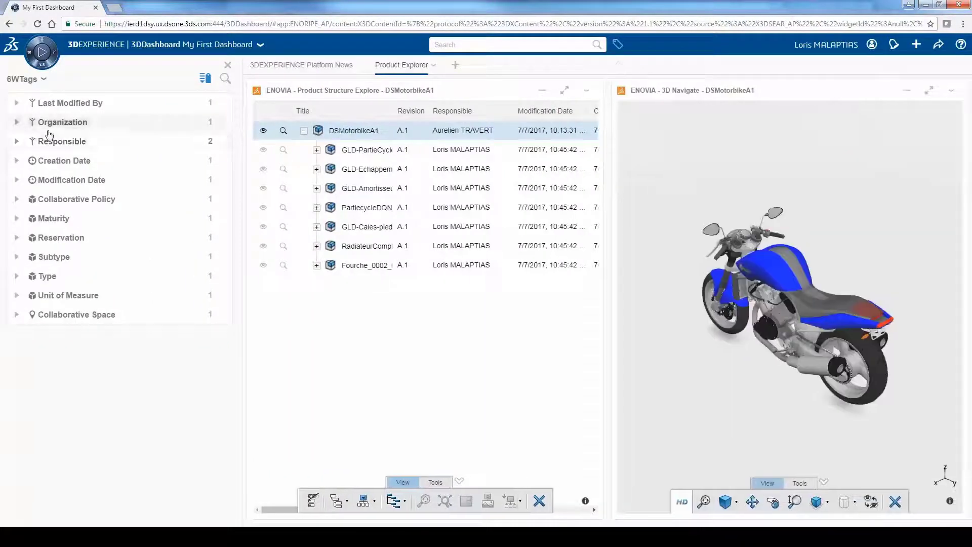
left_click(16, 144)
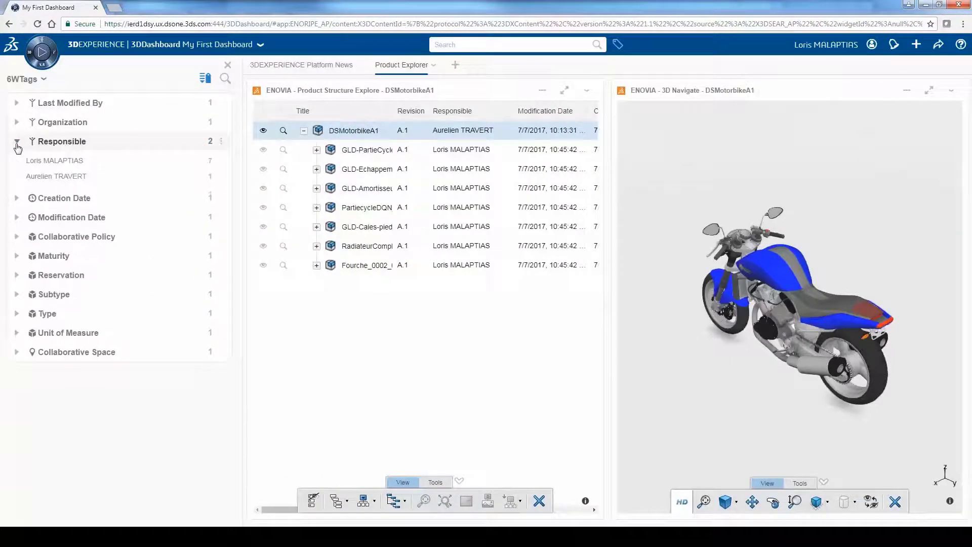
left_click(224, 143)
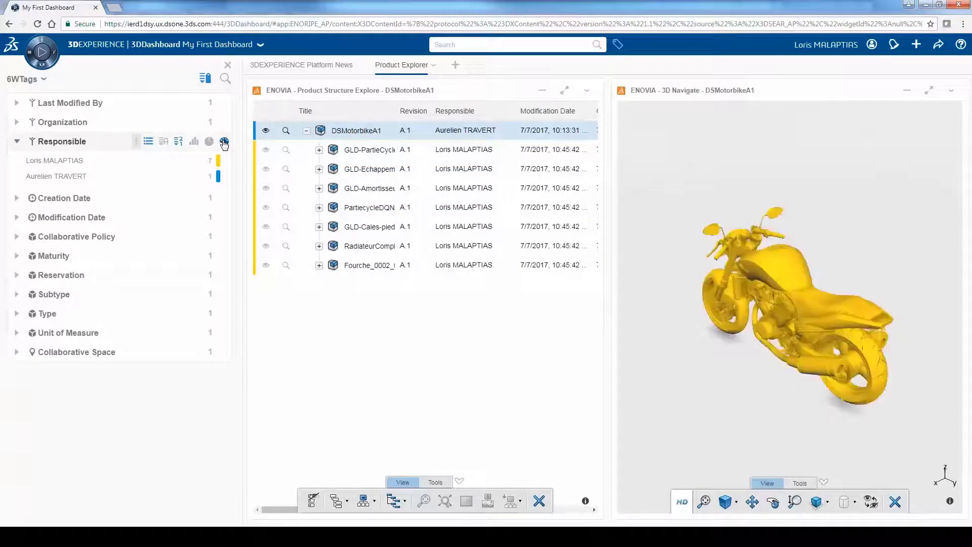
Step: Expand the Fourche, RadiateurCompl, GLD-Cales-pied and PartiecycleDQN subassemblies in the product structure to examine their responsible owners
left_click(319, 265)
left_click(319, 246)
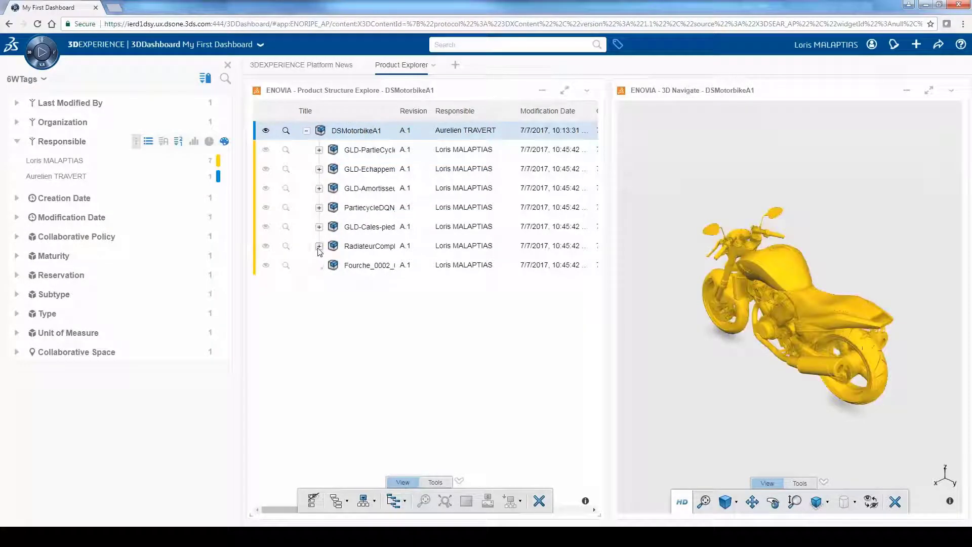
left_click(319, 226)
left_click(319, 208)
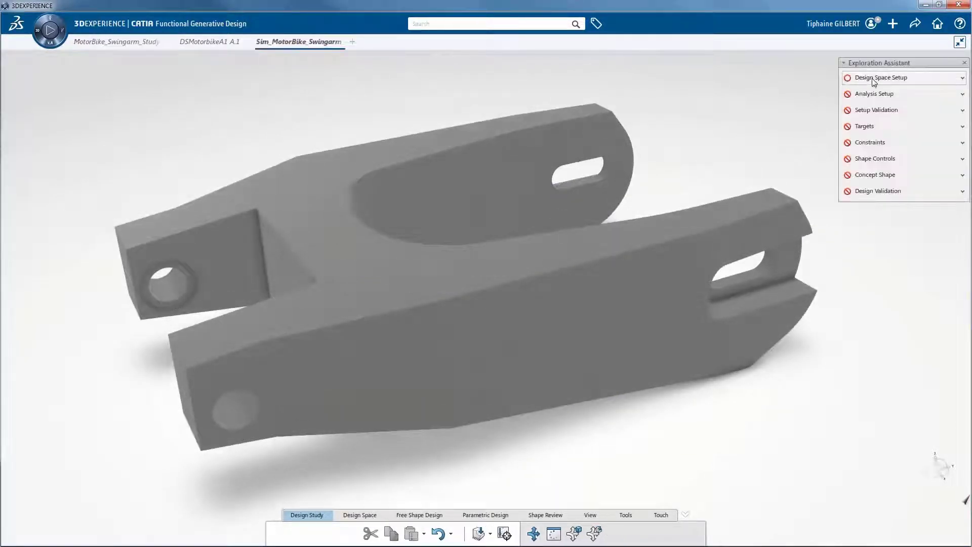
Step: In CATIA Functional Generative Design, assign the swingarm body as the design space and preview its linear tetrahedron mesh
left_click(871, 80)
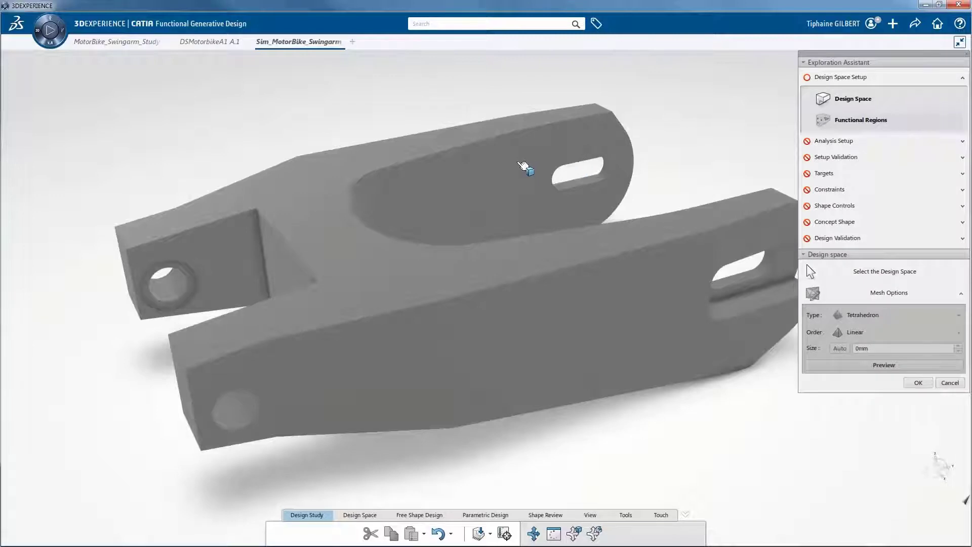
left_click(522, 164)
left_click(861, 366)
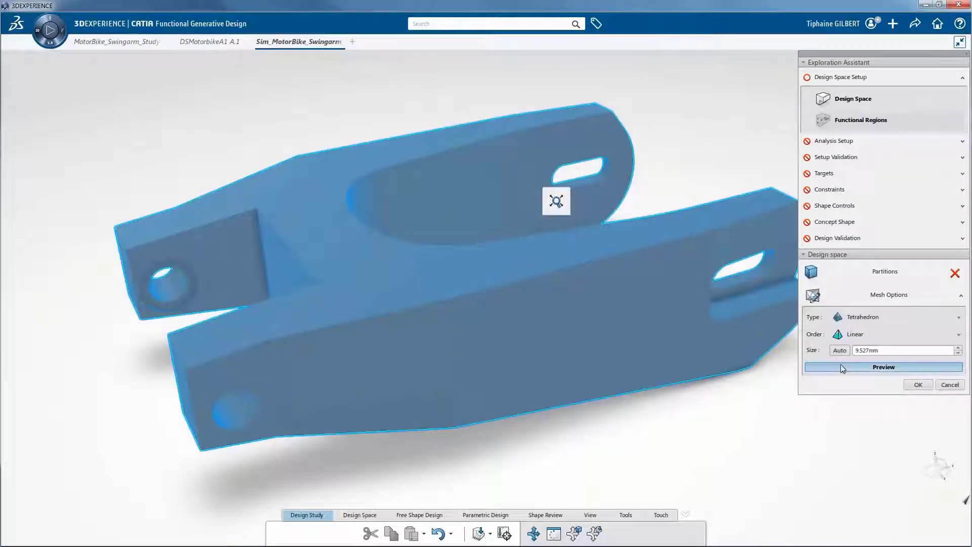
left_click(918, 385)
Step: Create five functional regions: around the two slots, the two pivot holes and the attachment feature beside the near pivot
left_click(885, 127)
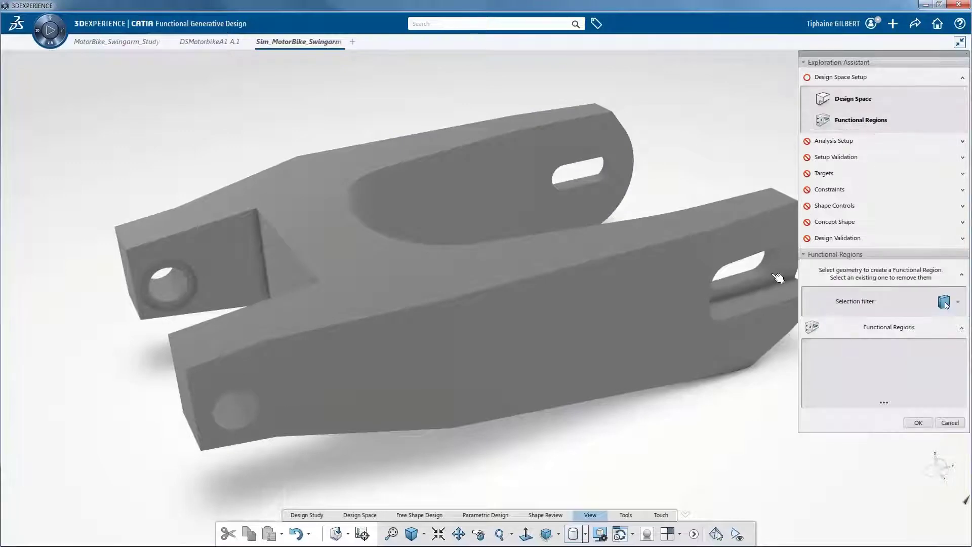
left_click(753, 264)
left_click(575, 160)
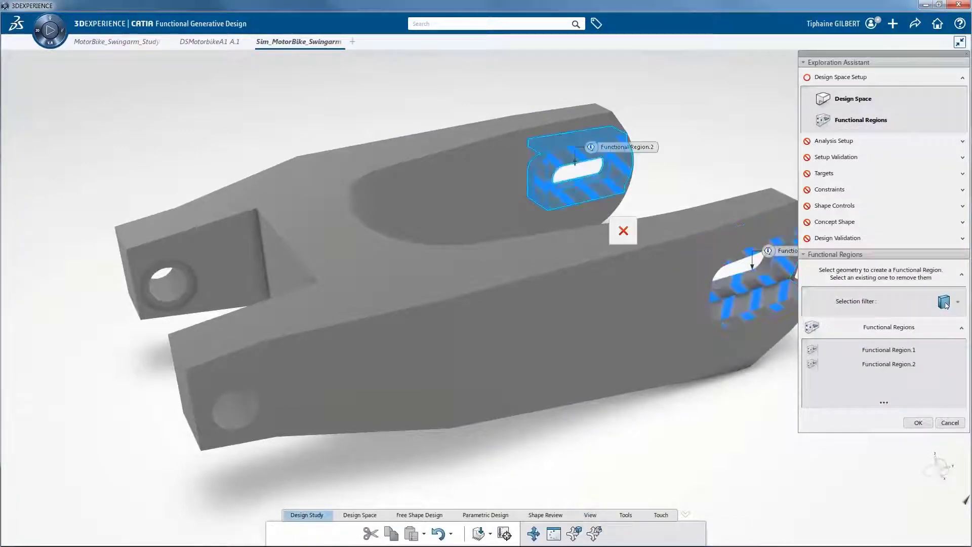
left_click(163, 276)
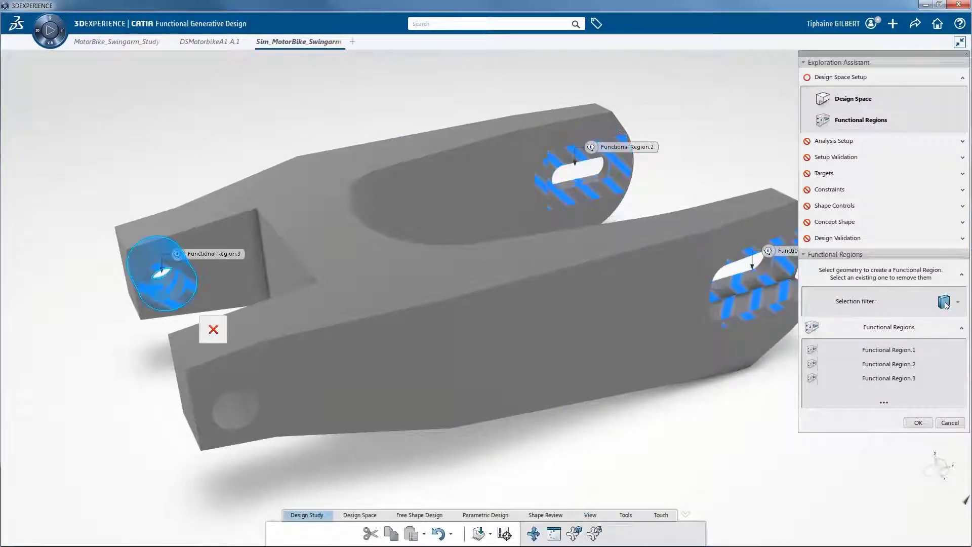
left_click(226, 388)
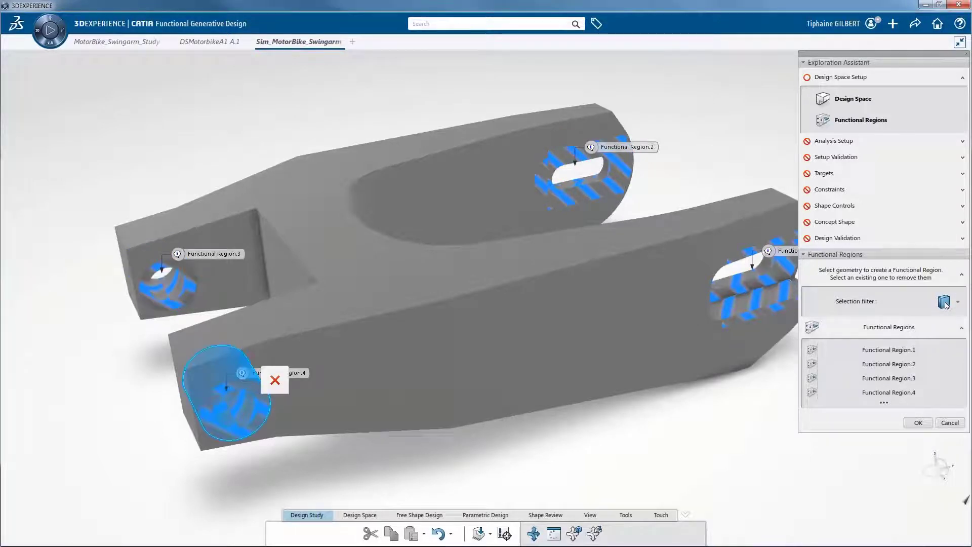
left_click(317, 356)
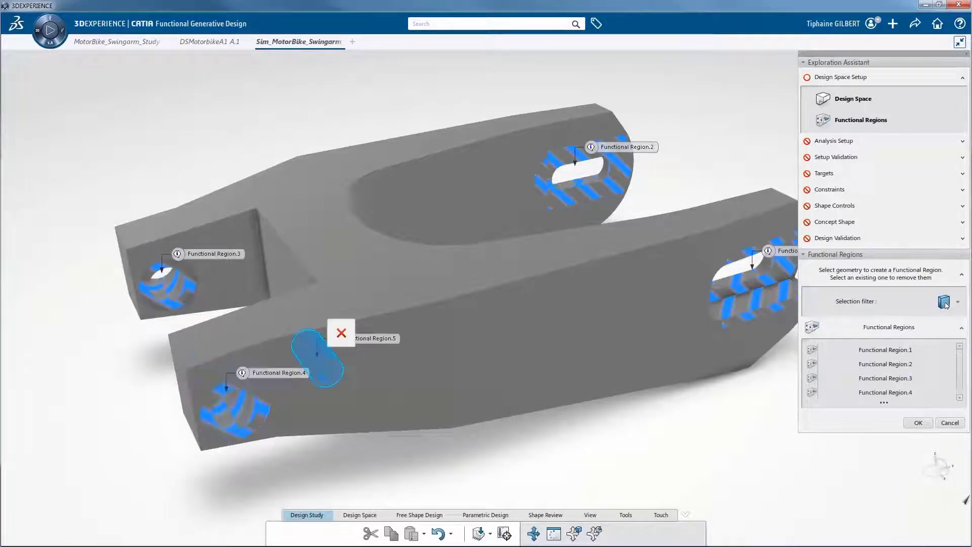
left_click(918, 422)
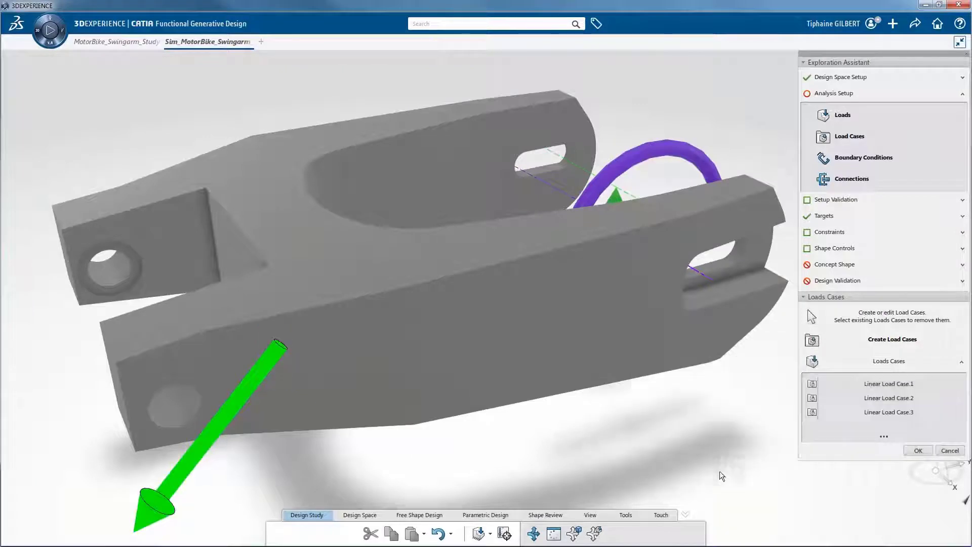
Step: Accept the three linear load cases and create a bolt connection at the swingarm's near pivot hole
left_click(918, 451)
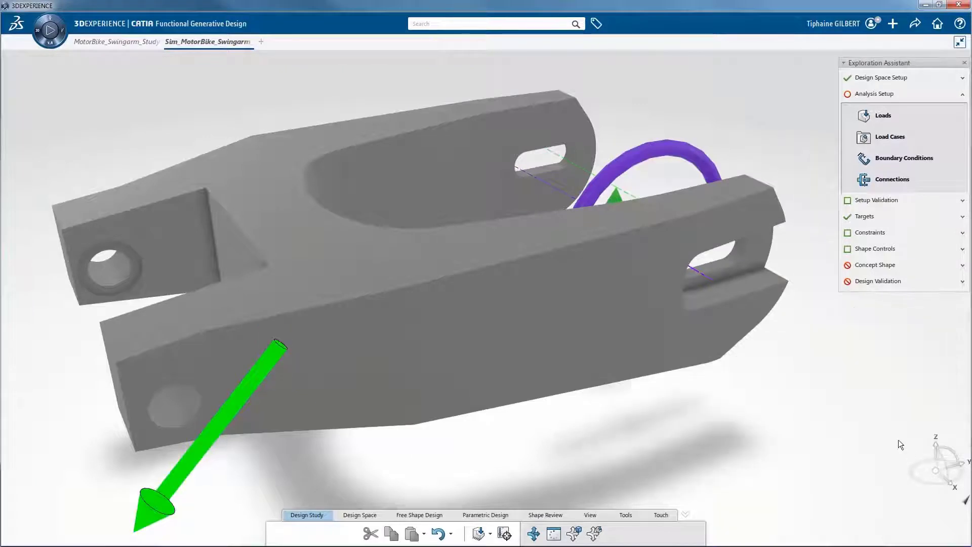
left_click(877, 181)
left_click(201, 405)
left_click(229, 389)
left_click(743, 474)
left_click(211, 397)
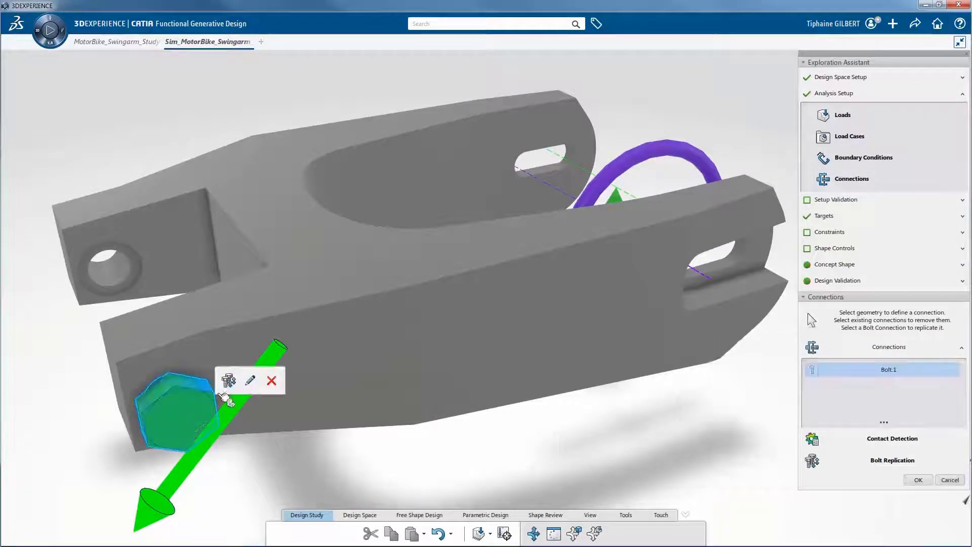
Step: Replicate the bolt connection onto the swingarm's opposite pivot hole
left_click(227, 380)
left_click(682, 377)
left_click(692, 471)
left_click(918, 480)
Step: Run the setup validation analysis on the swingarm's design space
left_click(865, 202)
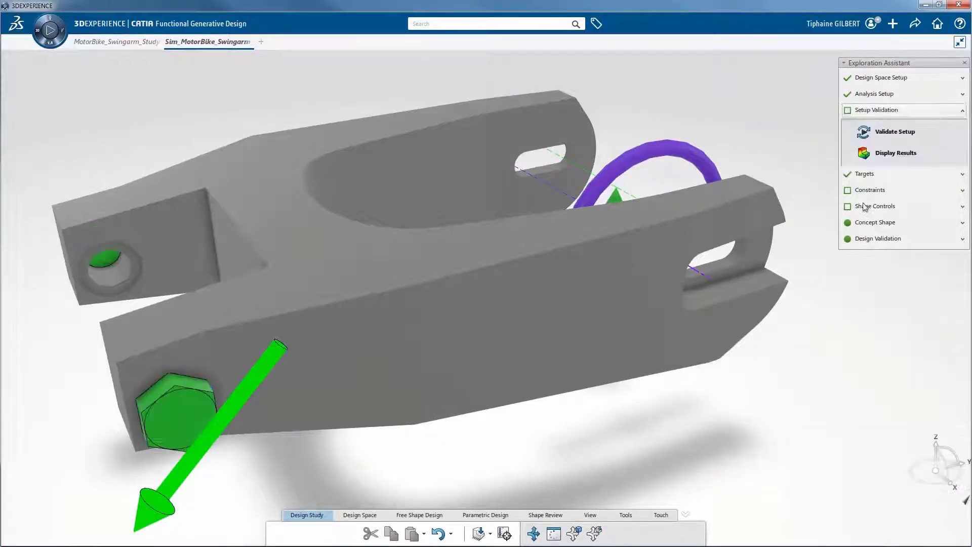
left_click(864, 133)
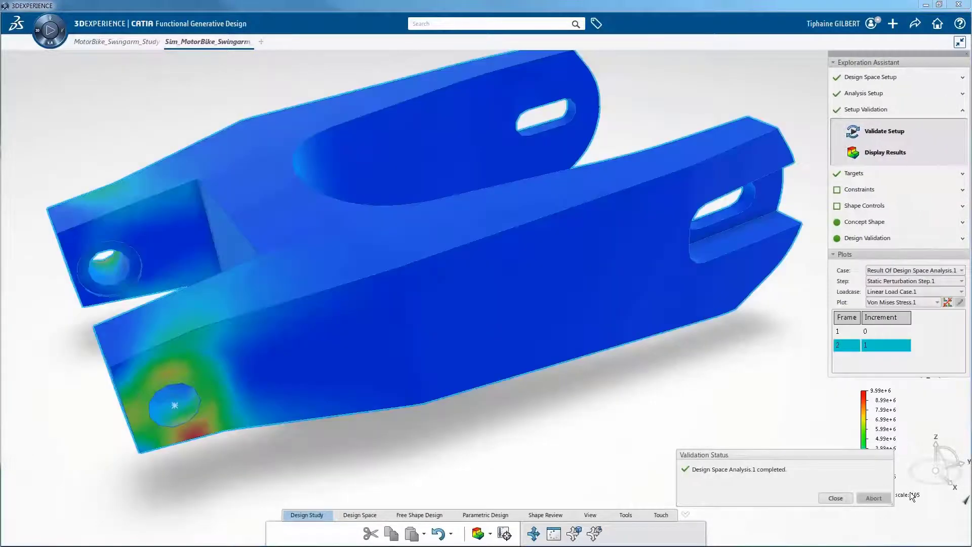
left_click(839, 498)
Step: Examine the Displacement.1 plot of the design space analysis for a different linear load case
left_click(883, 303)
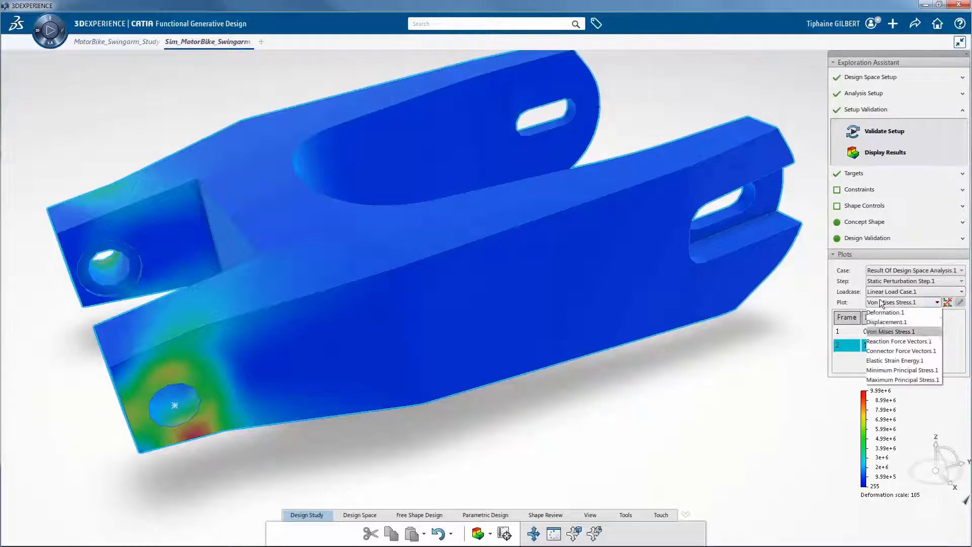
left_click(884, 321)
left_click(883, 292)
left_click(882, 319)
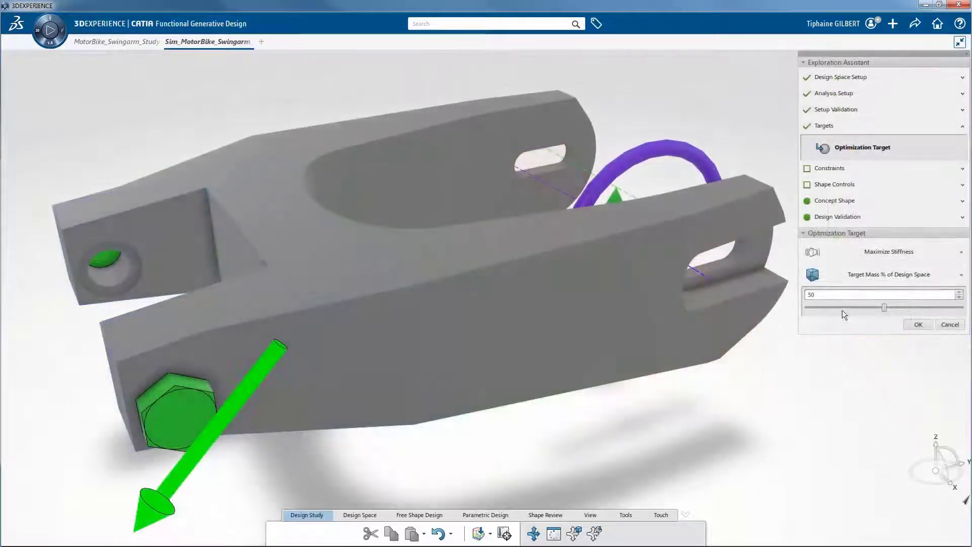
Step: Set the optimization target to maximize stiffness with a target mass of 20% of the design space
left_click(841, 307)
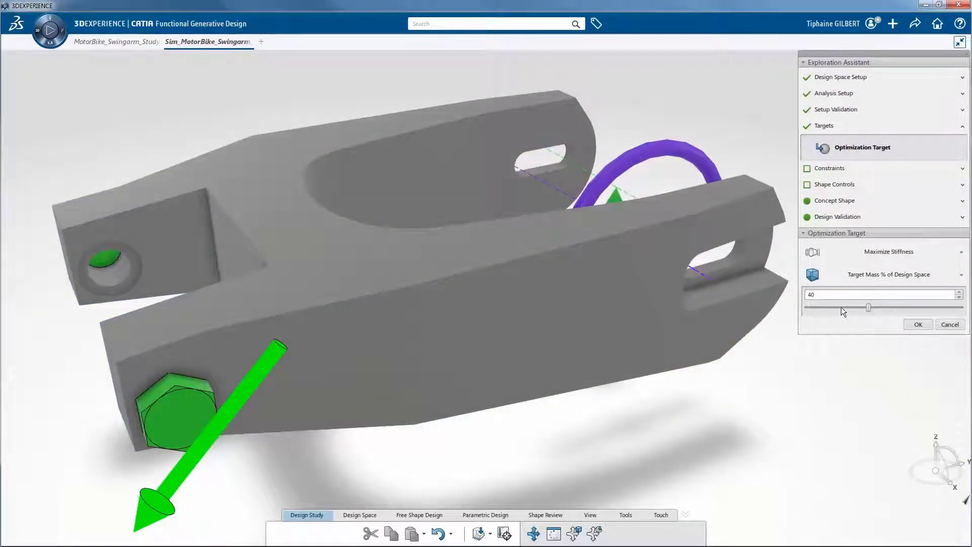
left_click(880, 253)
left_click(880, 254)
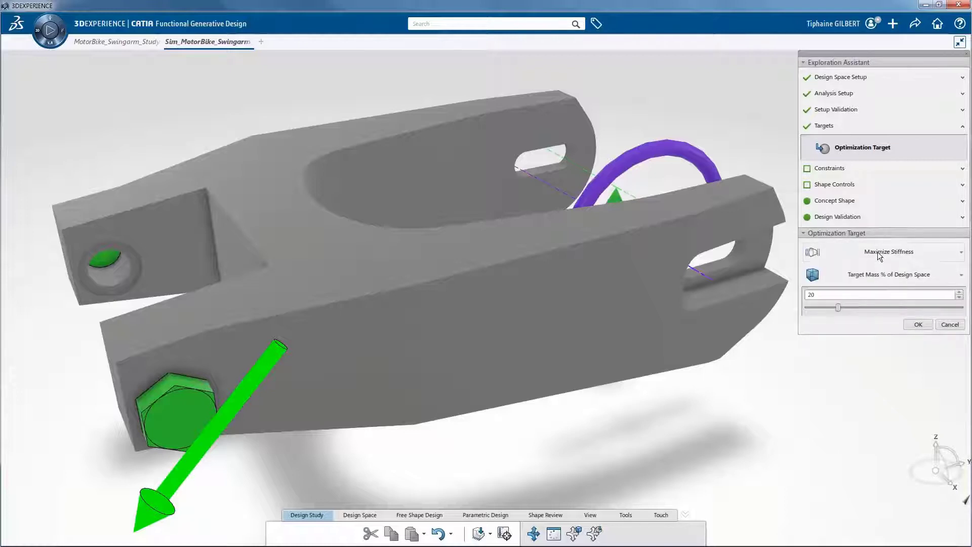
left_click(919, 325)
Step: Review the available optimization constraints and add a plane symmetry shape control to the swingarm
left_click(886, 169)
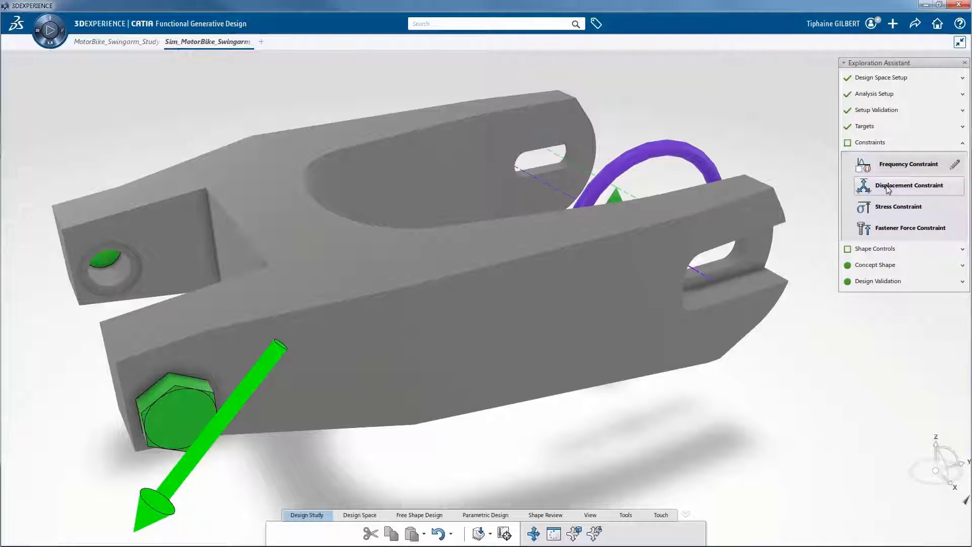
left_click(887, 247)
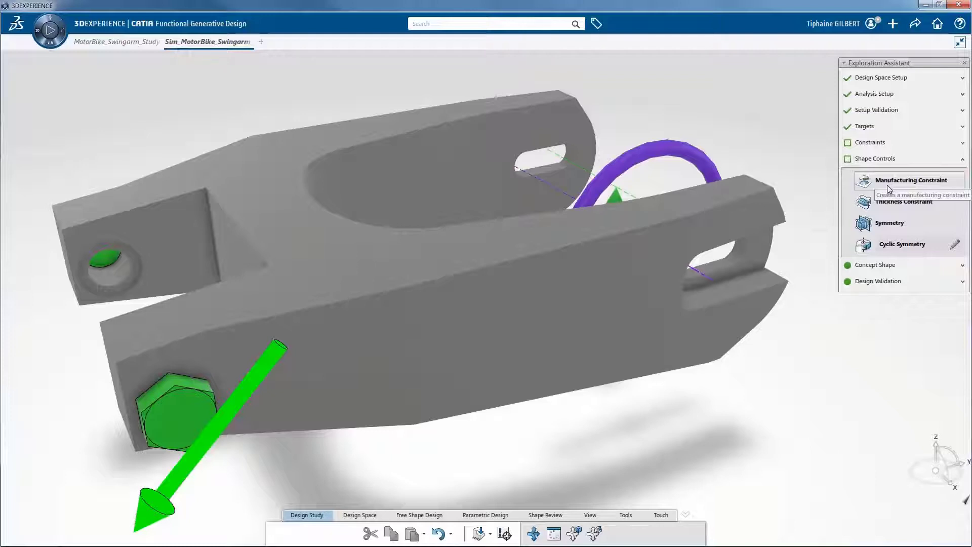
left_click(890, 224)
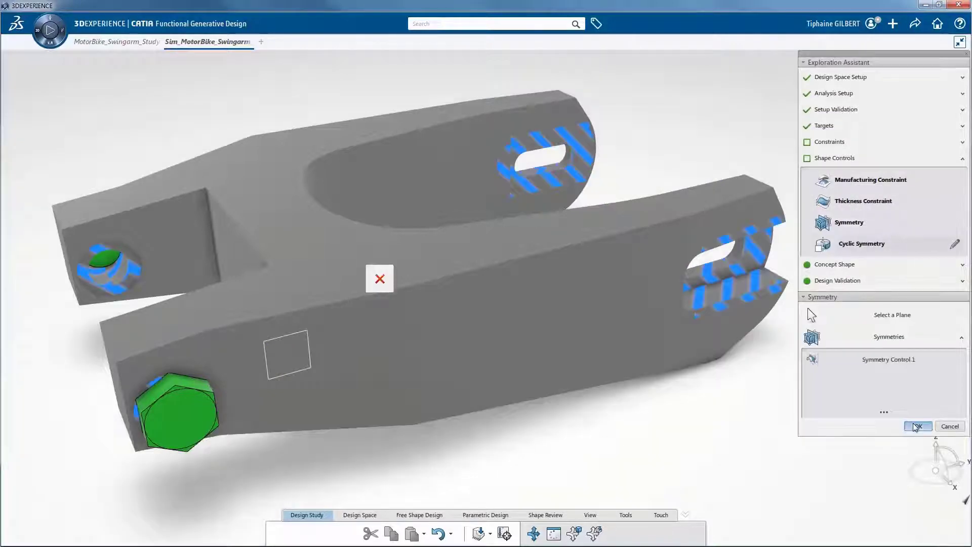
left_click(916, 427)
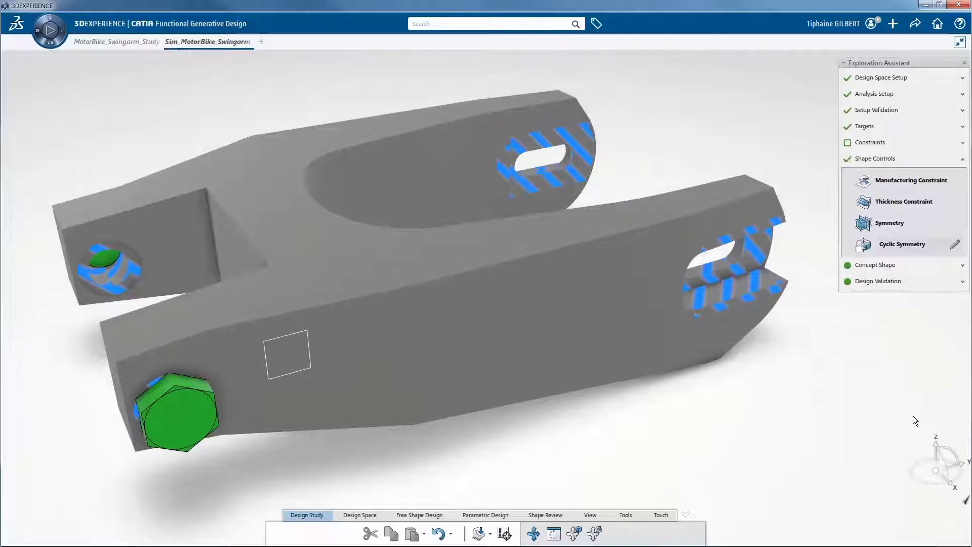
Step: Compute the optimized concept shape of the swingarm
left_click(892, 265)
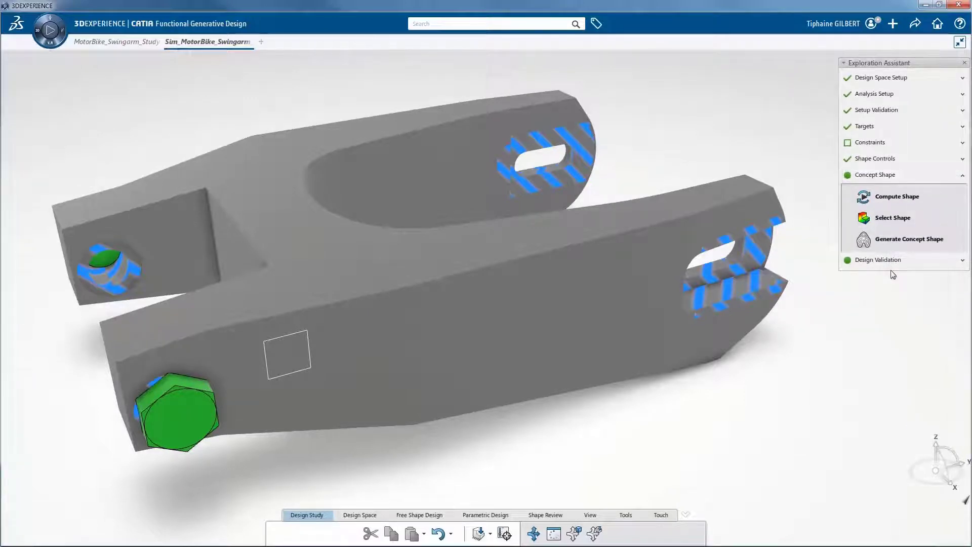
left_click(892, 199)
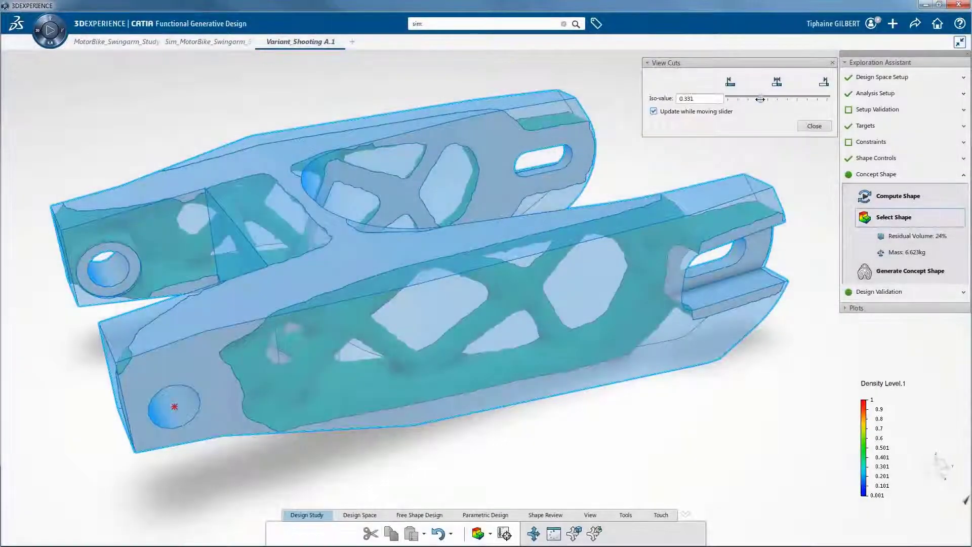
Step: Set the density view cut to an iso-value of 0.321 and generate the concept shape
mouse_move(760, 99)
left_mouse_down()
mouse_move(748, 101)
mouse_move(771, 101)
mouse_move(760, 101)
left_mouse_up()
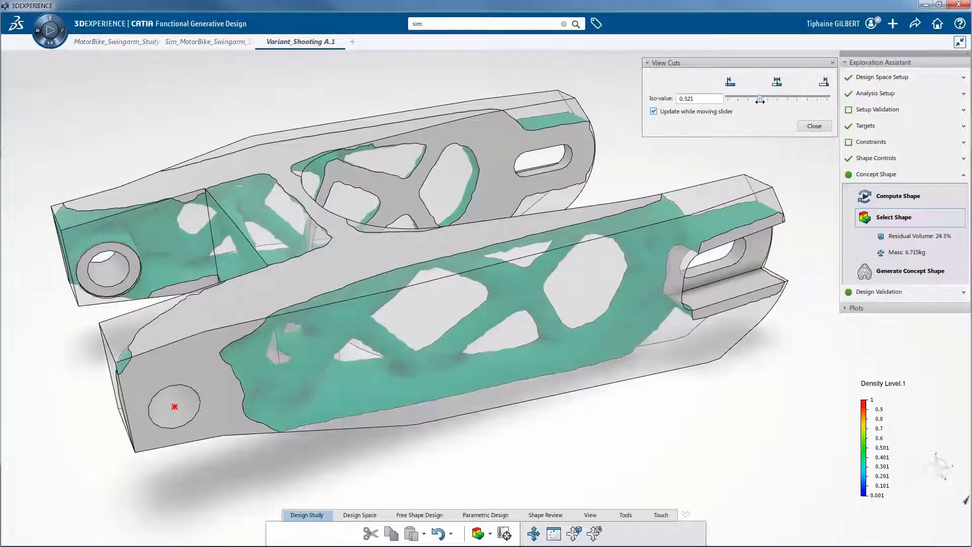
left_click(809, 124)
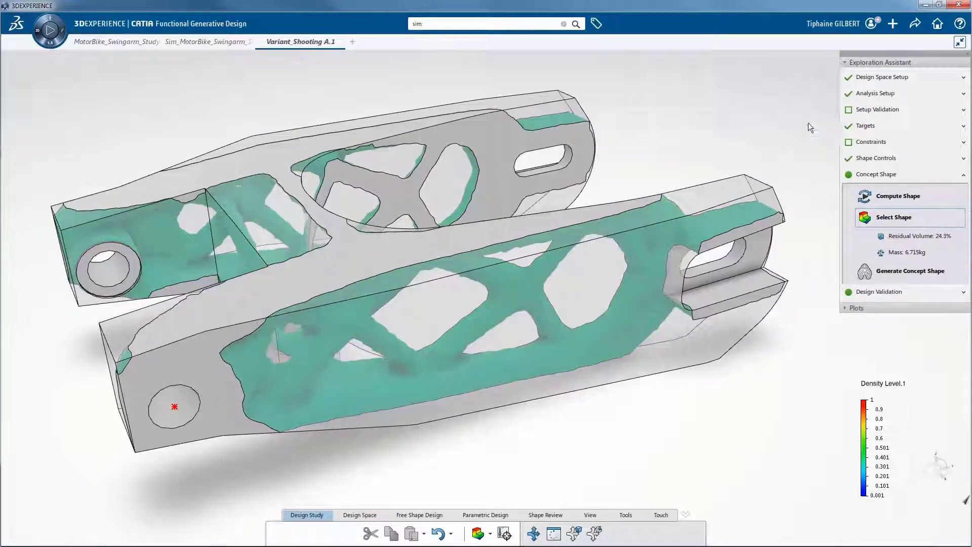
left_click(864, 271)
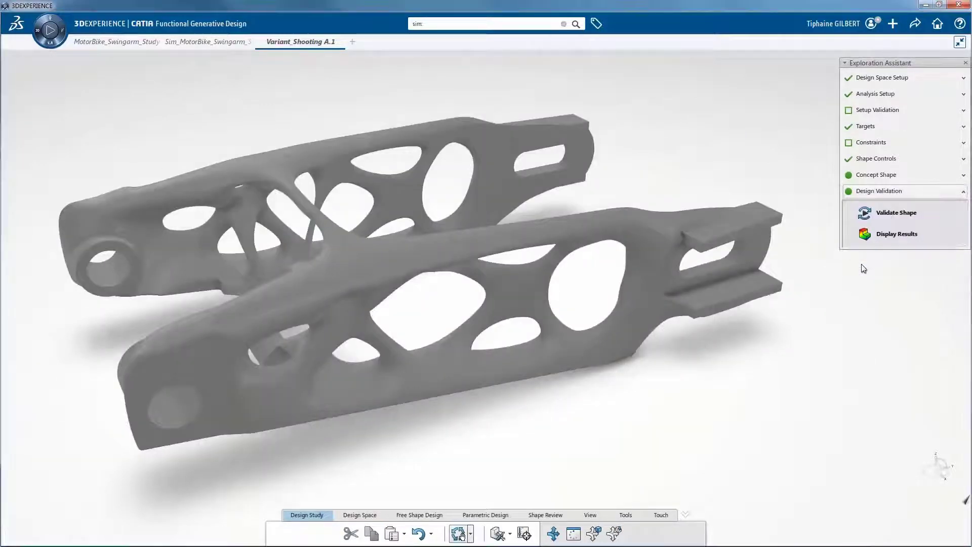
Step: Create a validation case for the generated swingarm body with a 7.5 mm linear tetrahedron mesh and run its simulation
left_click(860, 217)
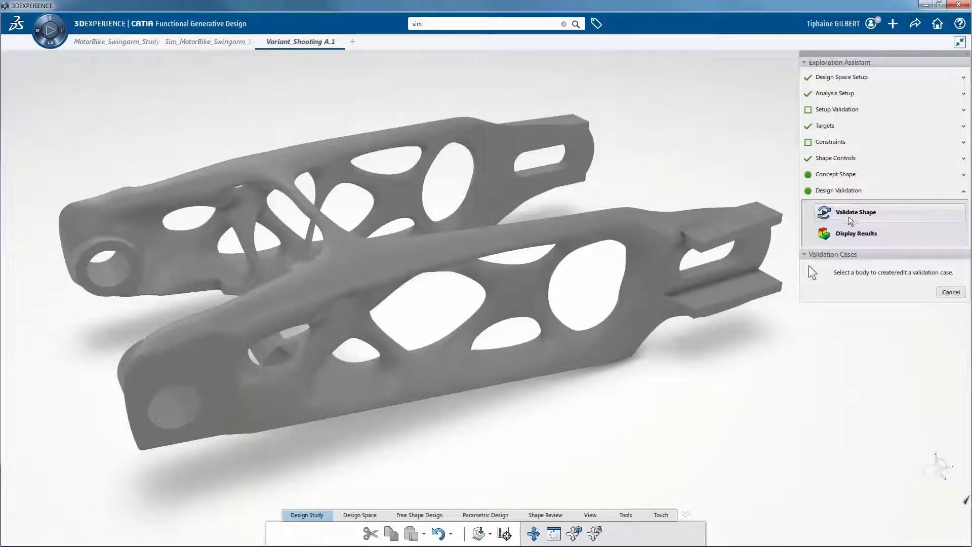
left_click(652, 248)
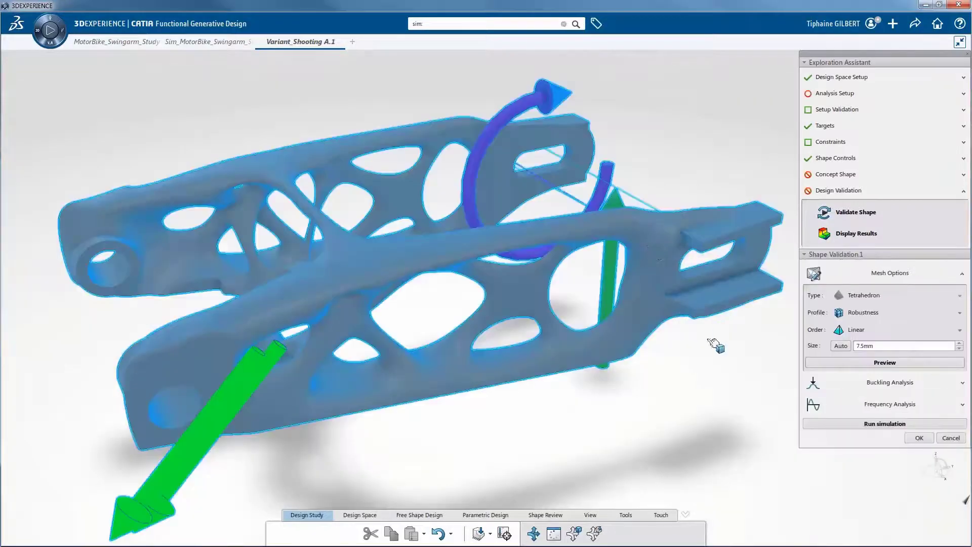
left_click(920, 428)
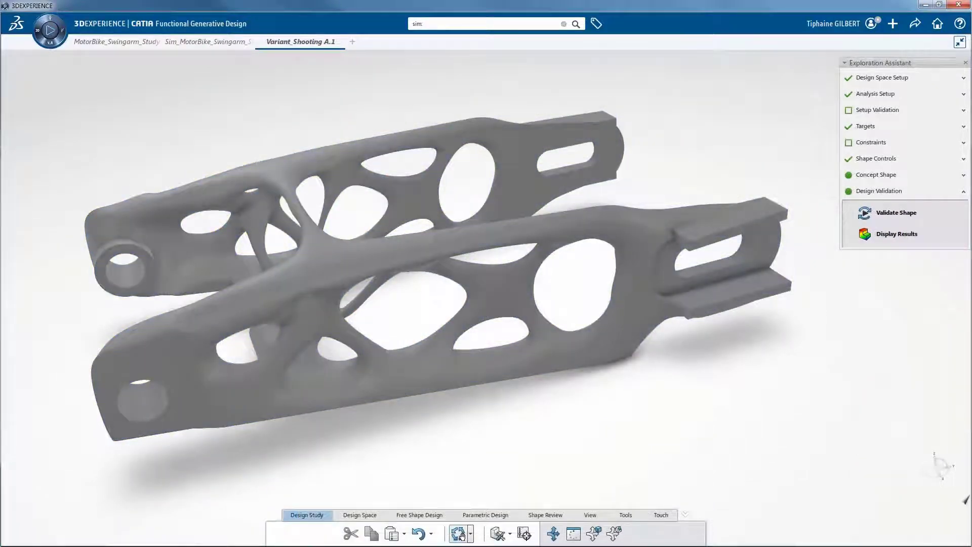
Step: Open the Trade Off Study to compare the inputs and KPIs of the swingarm variants
left_click(460, 533)
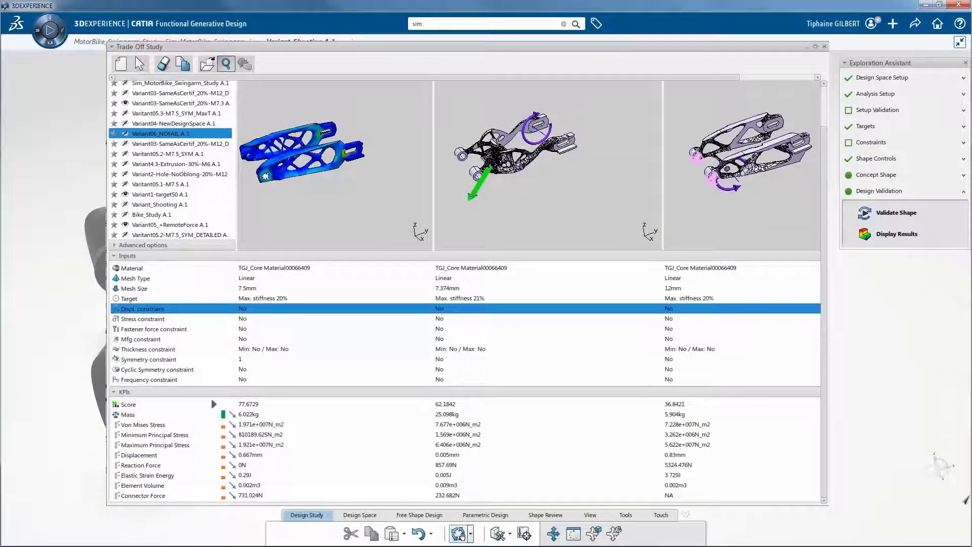